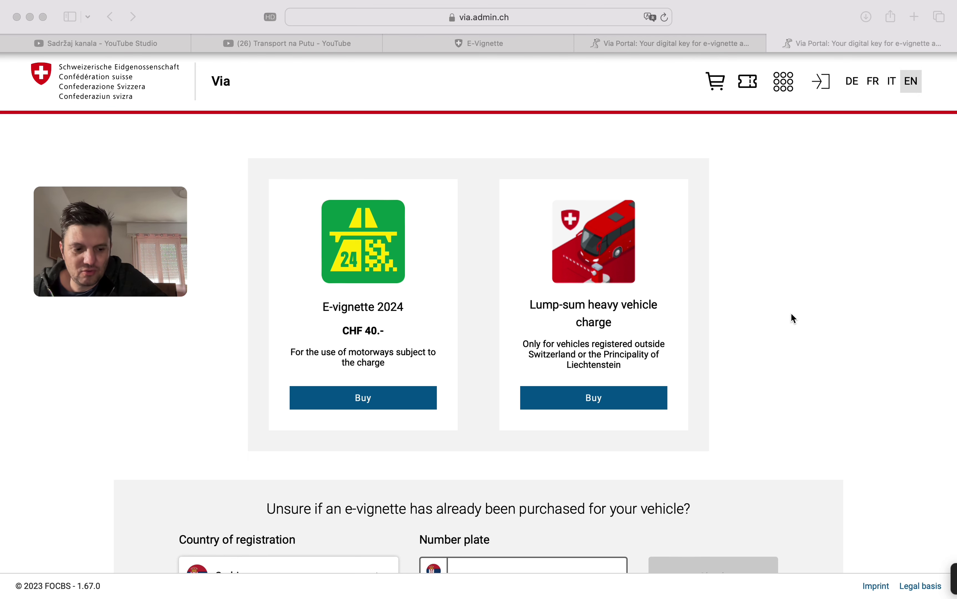
# - Start buying the E-vignette 2024 and collapse the panel about the e-vignette in the configurator
pyautogui.click(357, 401)
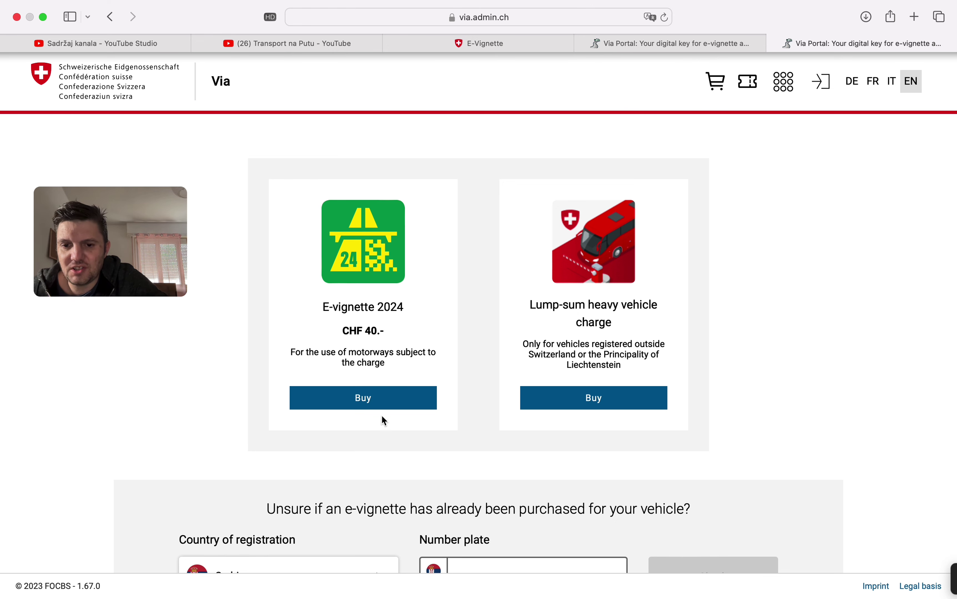
pyautogui.click(381, 400)
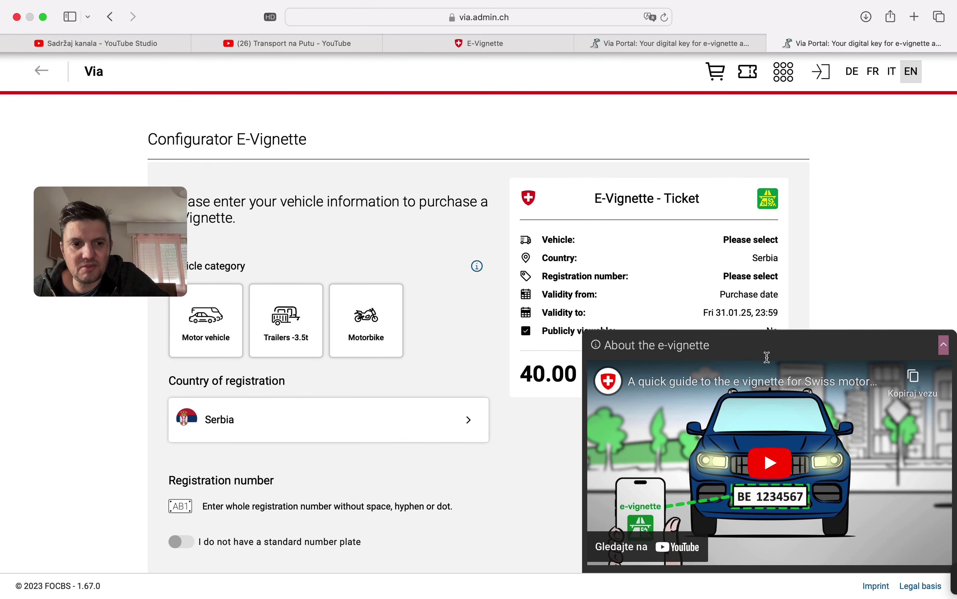
pyautogui.click(942, 345)
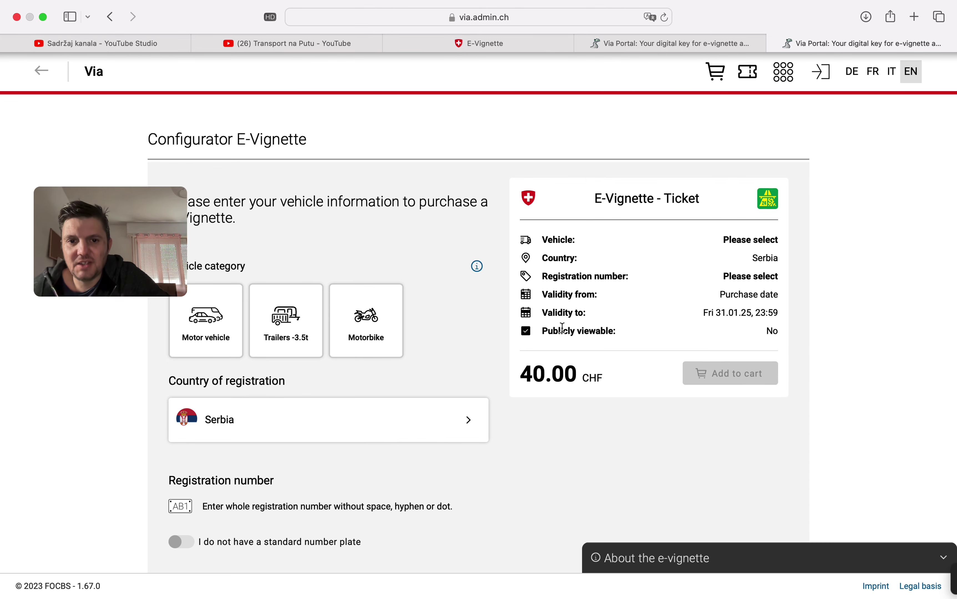
# - Try Switzerland, Austria, Italy and Poland in turn as the vehicle's country of registration
pyautogui.click(239, 415)
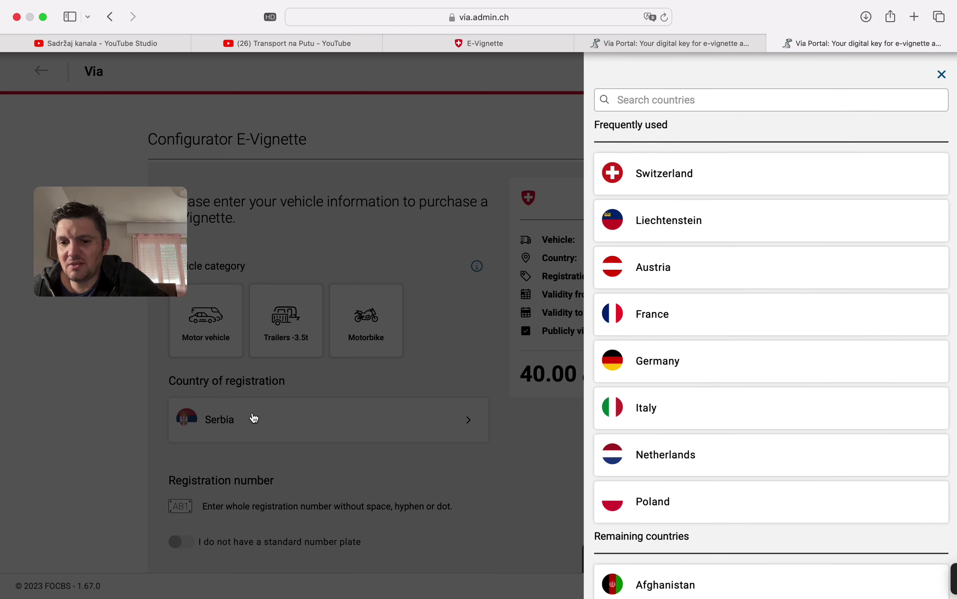
pyautogui.click(668, 180)
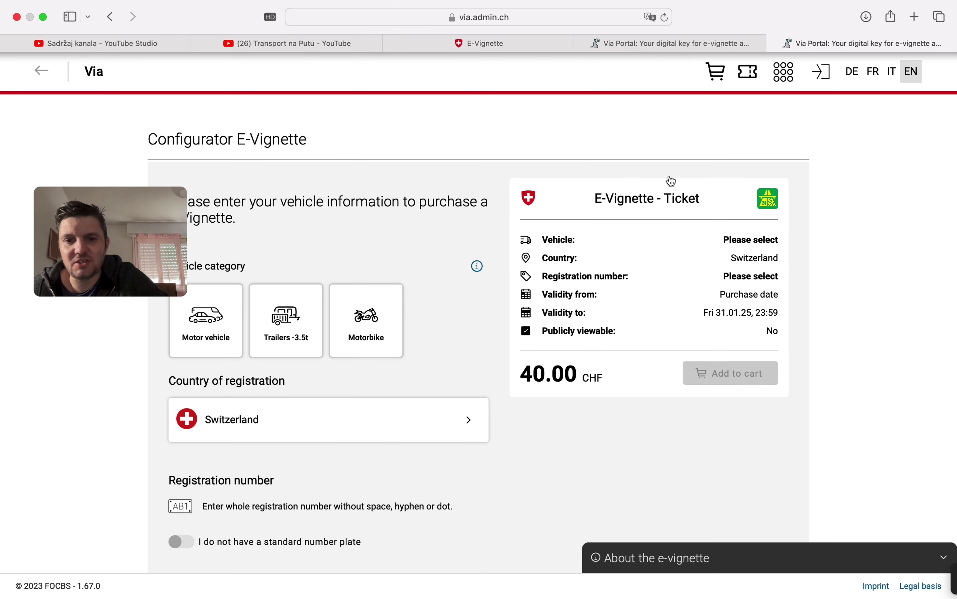
pyautogui.click(376, 408)
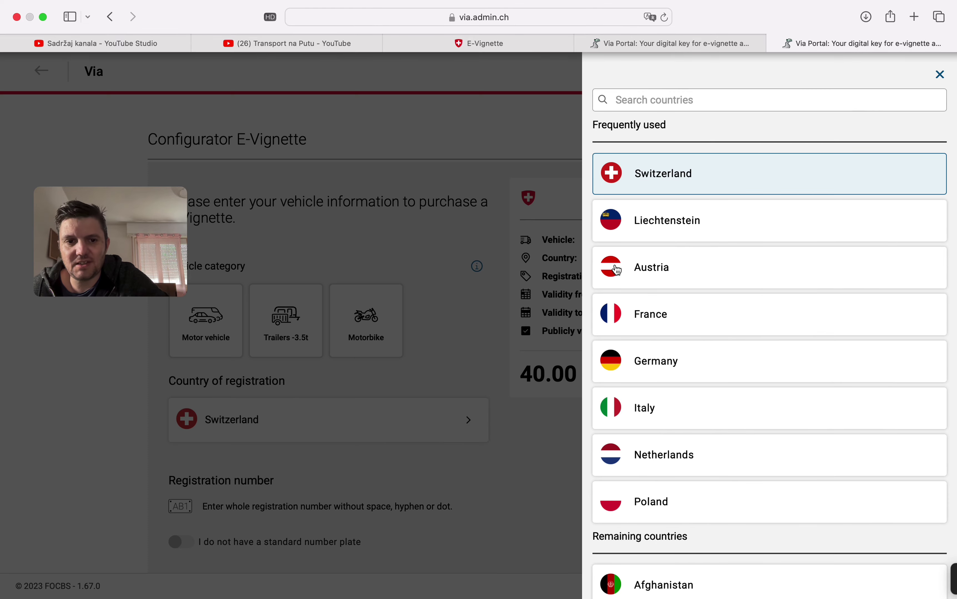
pyautogui.click(619, 273)
pyautogui.click(349, 434)
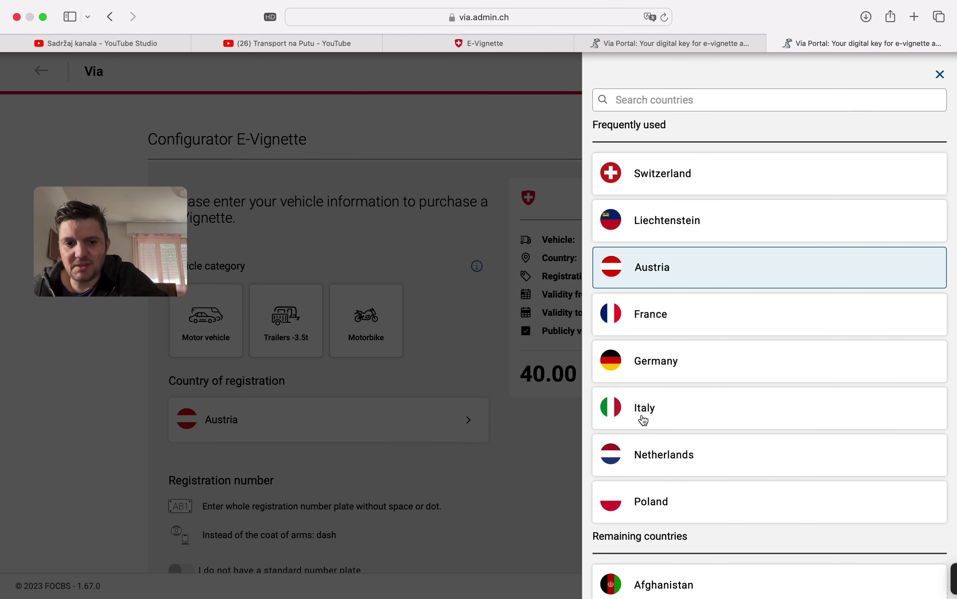
pyautogui.click(643, 419)
pyautogui.click(445, 434)
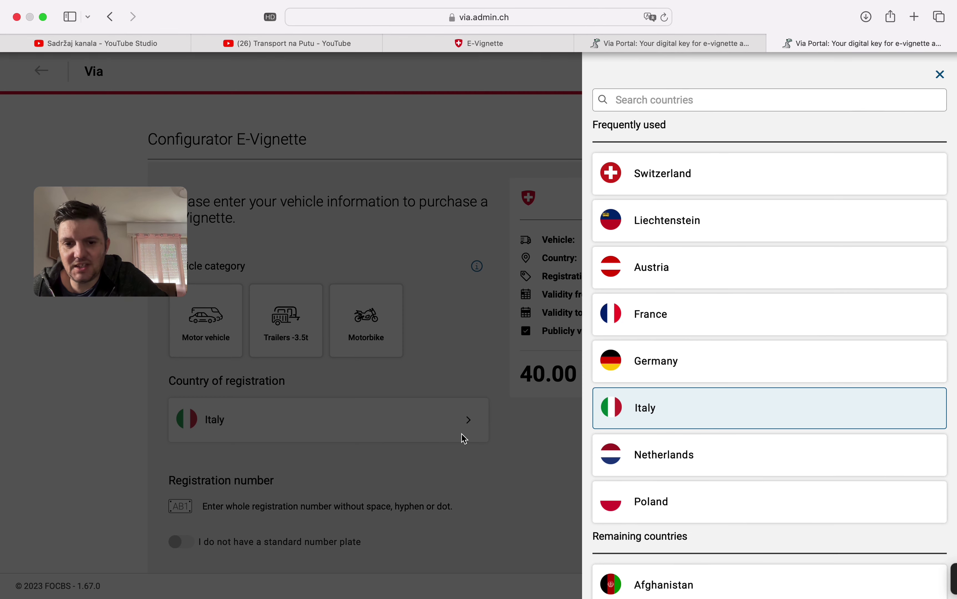
pyautogui.click(620, 502)
# - Search the country list for "ser" and set the country of registration to Serbia
pyautogui.click(401, 430)
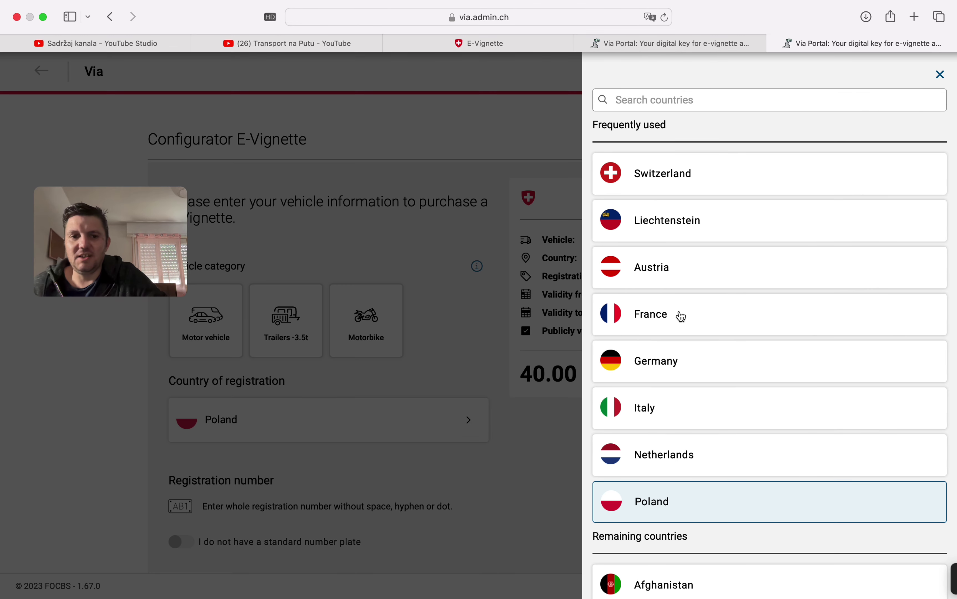
pyautogui.click(769, 109)
pyautogui.write('ser')
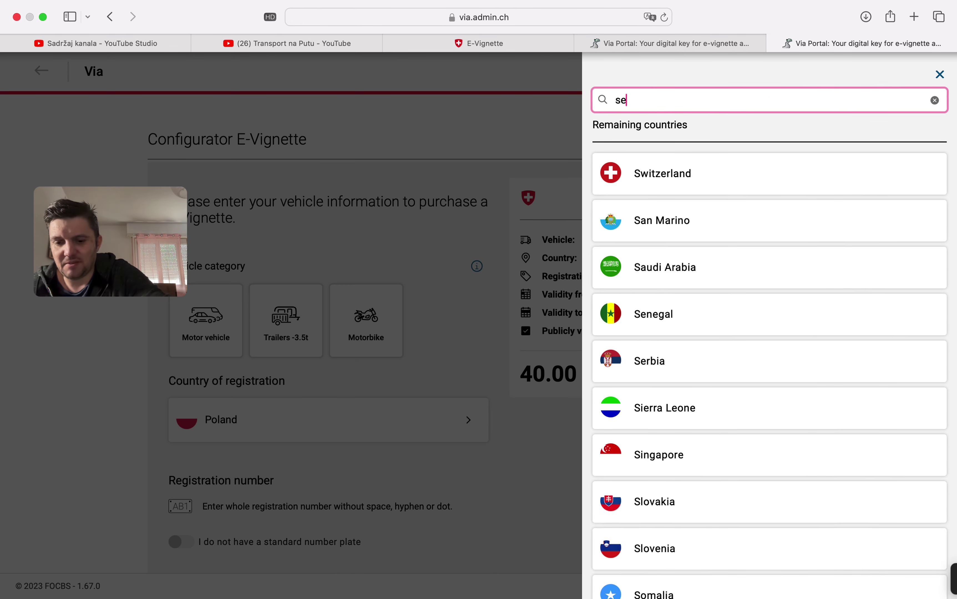
pyautogui.click(768, 174)
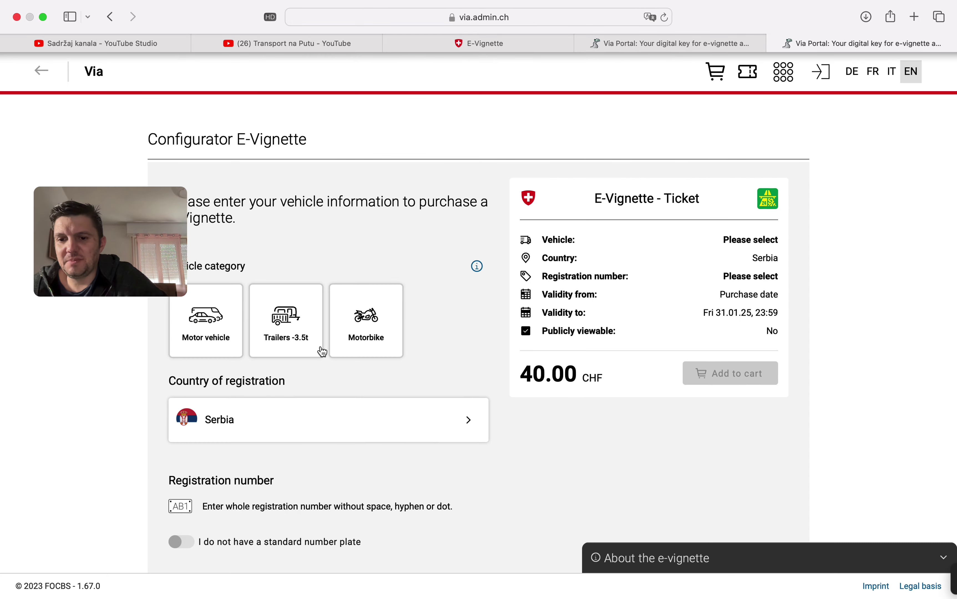
pyautogui.click(267, 430)
pyautogui.click(269, 424)
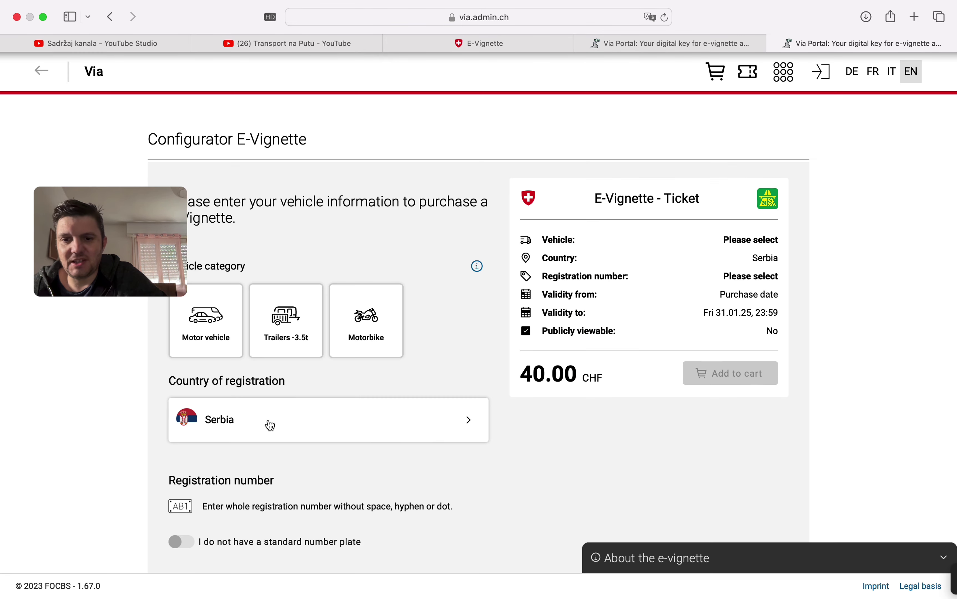
# - Enter the vehicle's registration number in the first number field and mark the e-vignette as publicly viewable
pyautogui.scroll(-3, 952, 306)
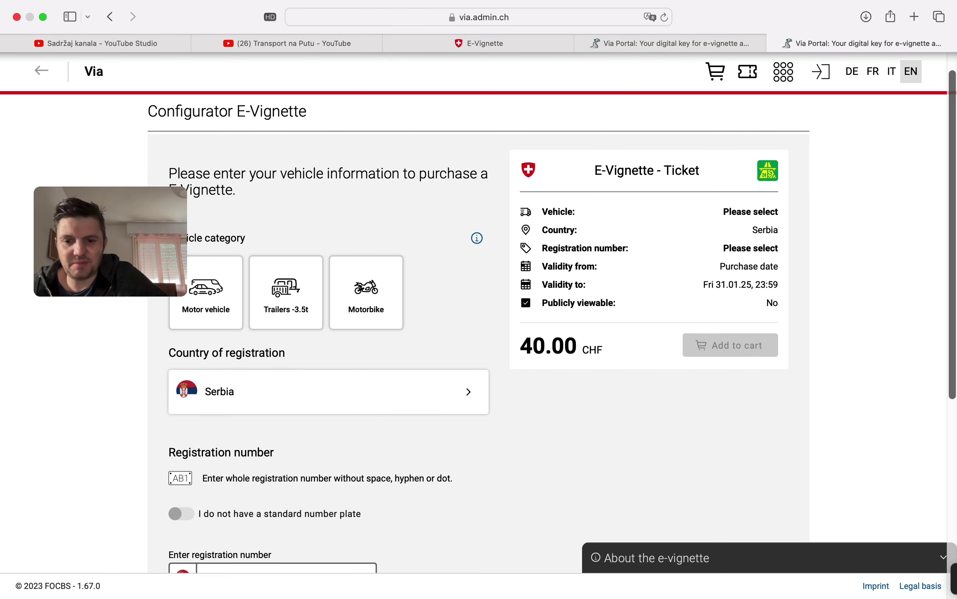
pyautogui.click(252, 474)
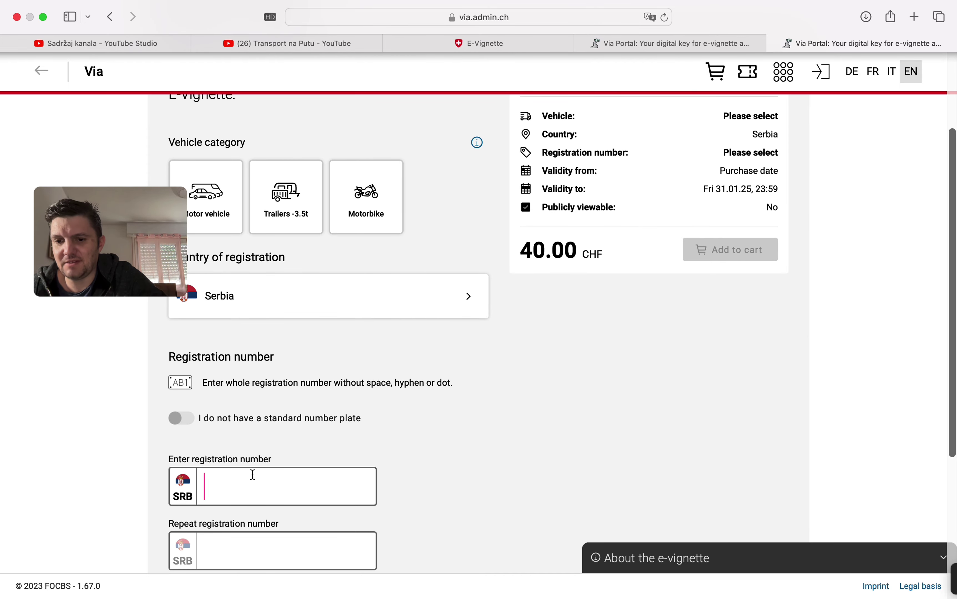
pyautogui.scroll(-4, 252, 479)
pyautogui.write('NS')
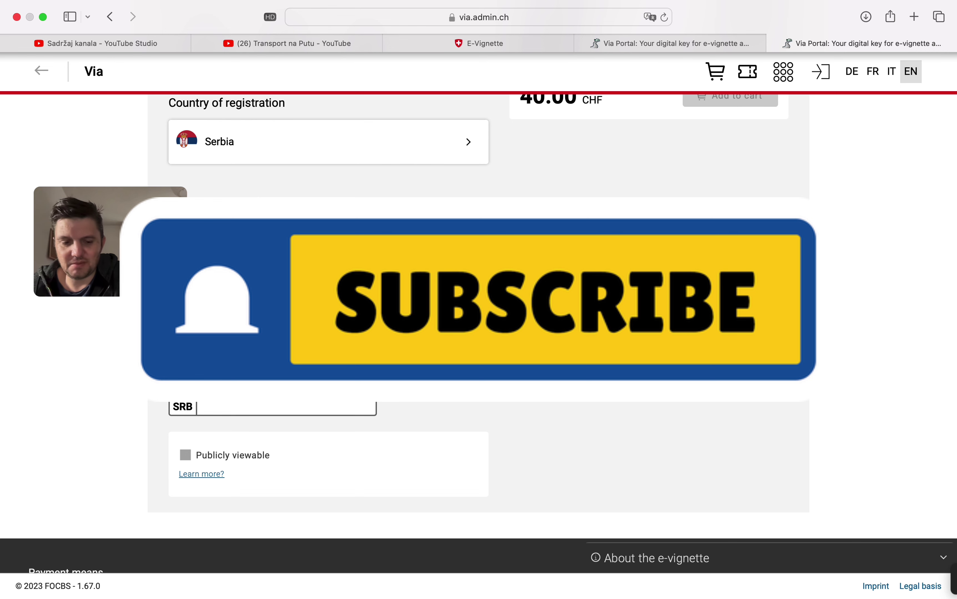
pyautogui.write('567')
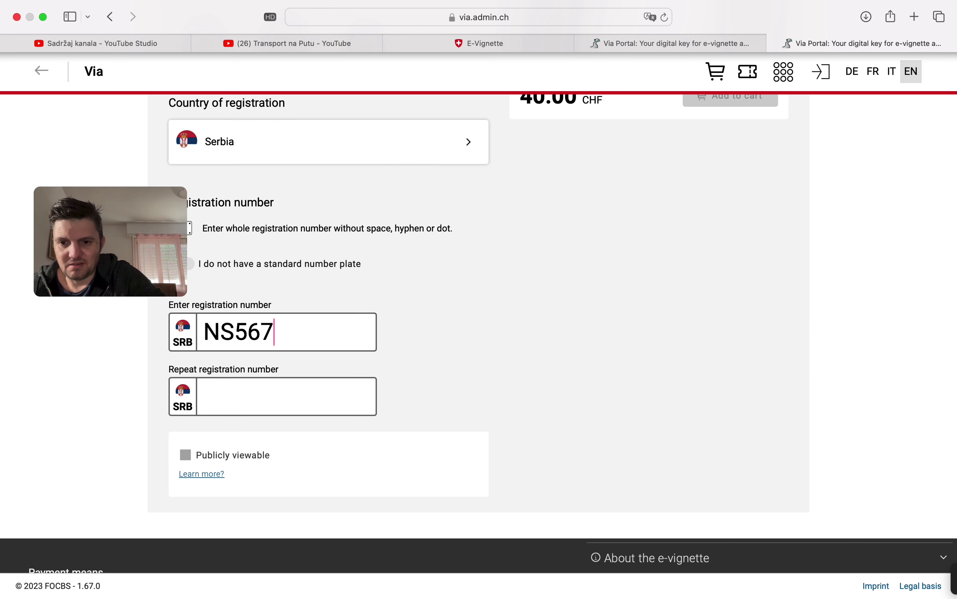
pyautogui.write('F')
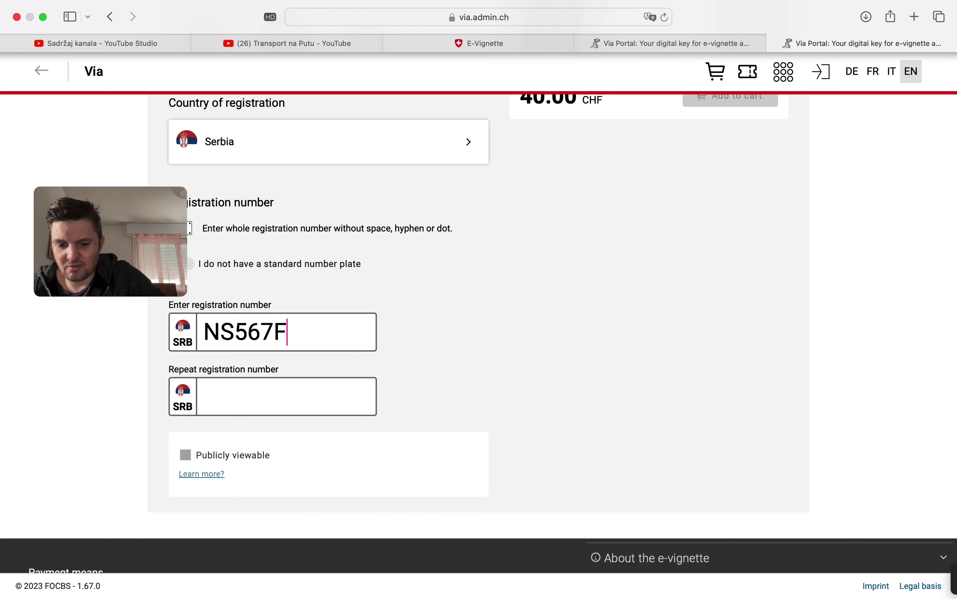
pyautogui.write('TZ')
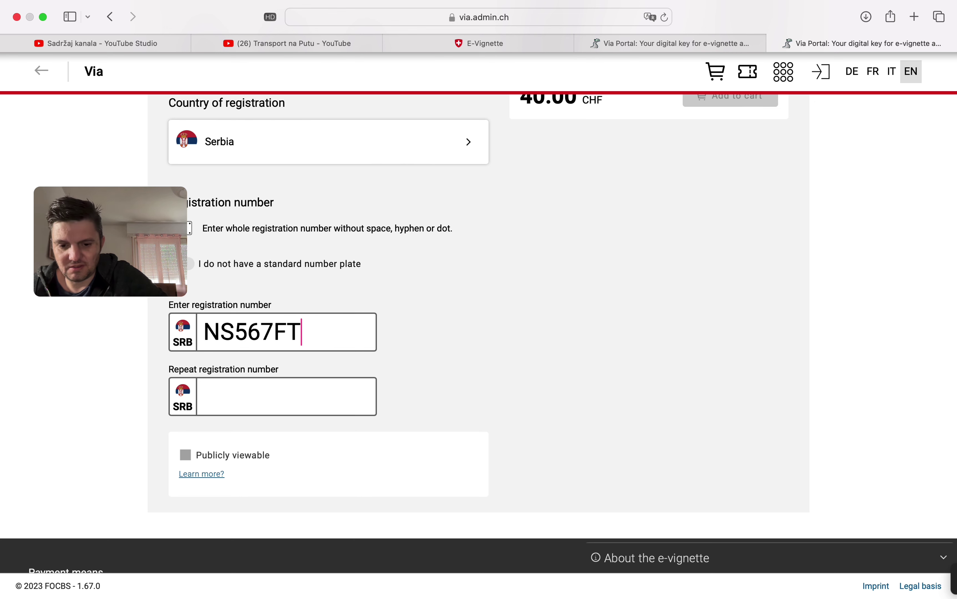
pyautogui.click(267, 411)
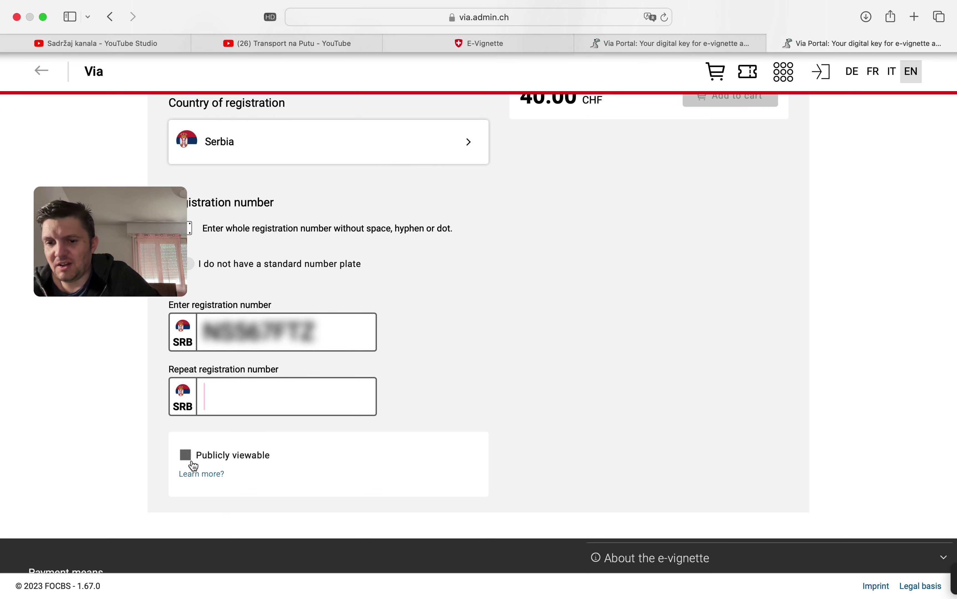
pyautogui.click(186, 455)
pyautogui.scroll(-2, 812, 401)
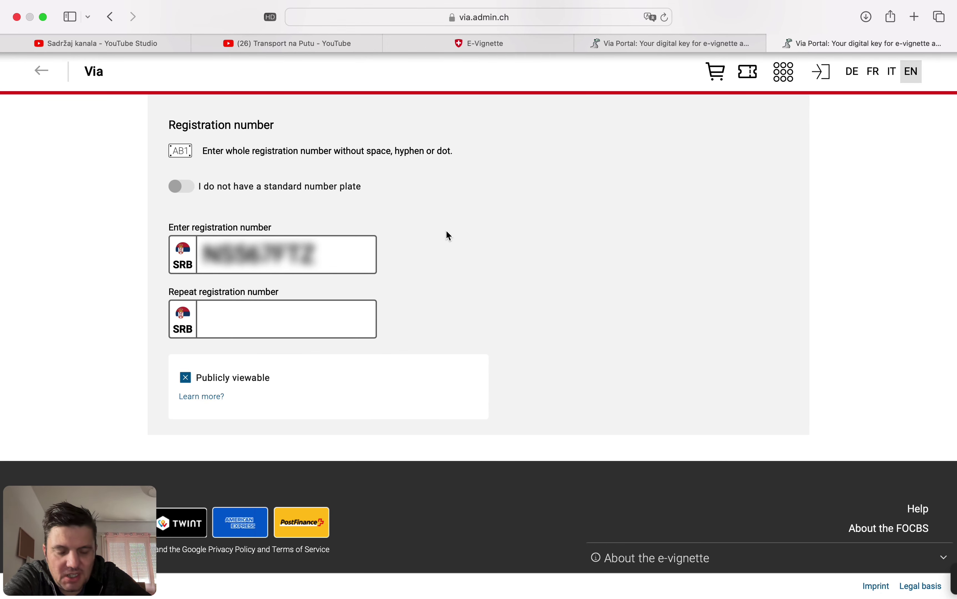
# - Set the vehicle category to Trailers -3.5t
pyautogui.scroll(10, 859, 247)
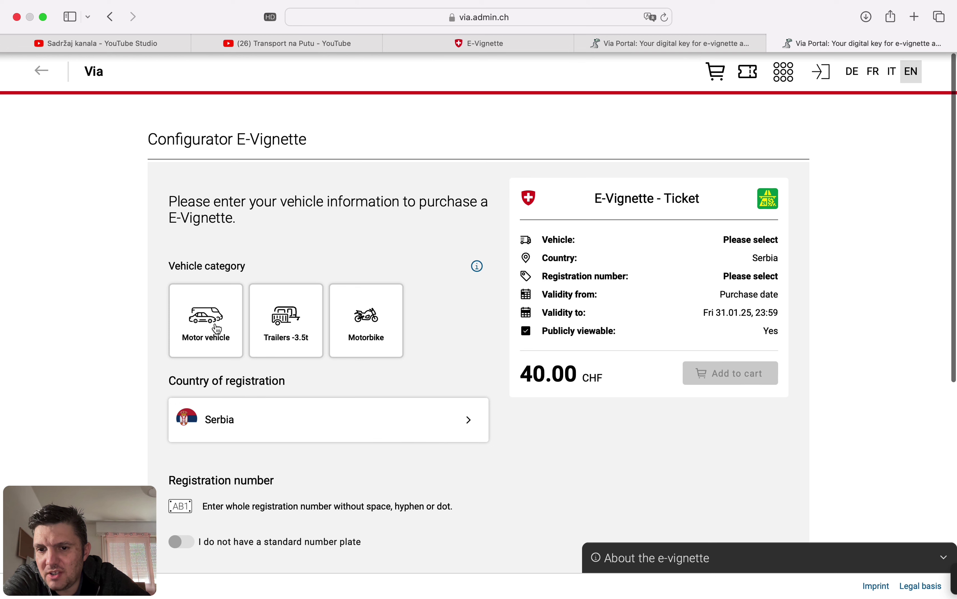
pyautogui.click(301, 333)
pyautogui.click(281, 322)
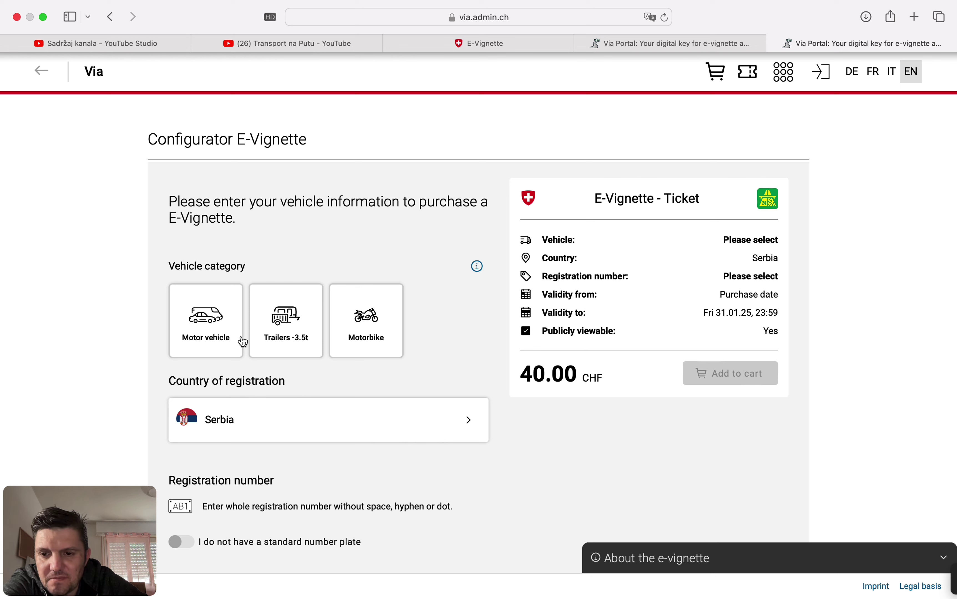
pyautogui.click(301, 329)
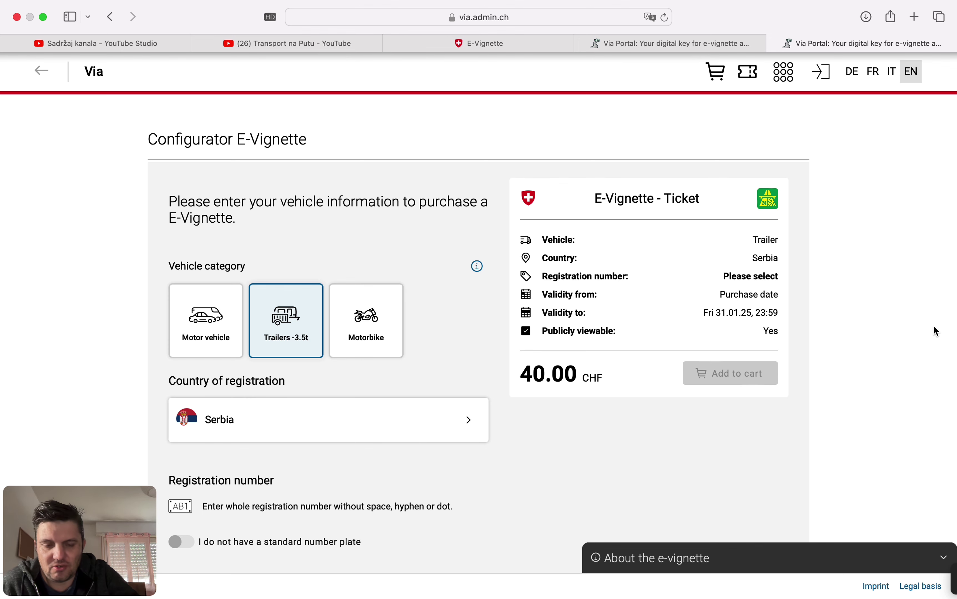
# - Toggle the option for not having a standard number plate on and back off
pyautogui.scroll(-10, 935, 330)
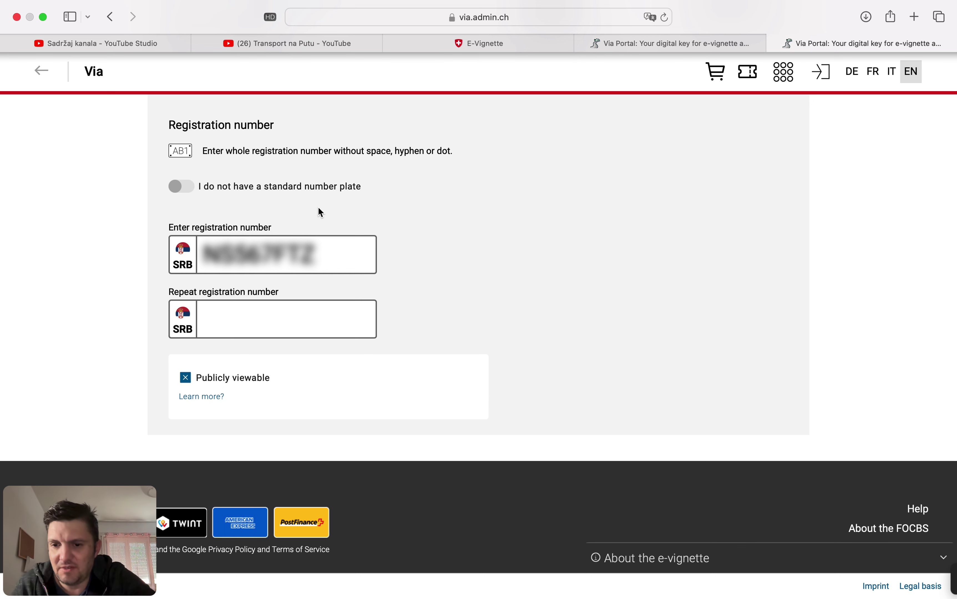
pyautogui.click(185, 194)
pyautogui.click(184, 193)
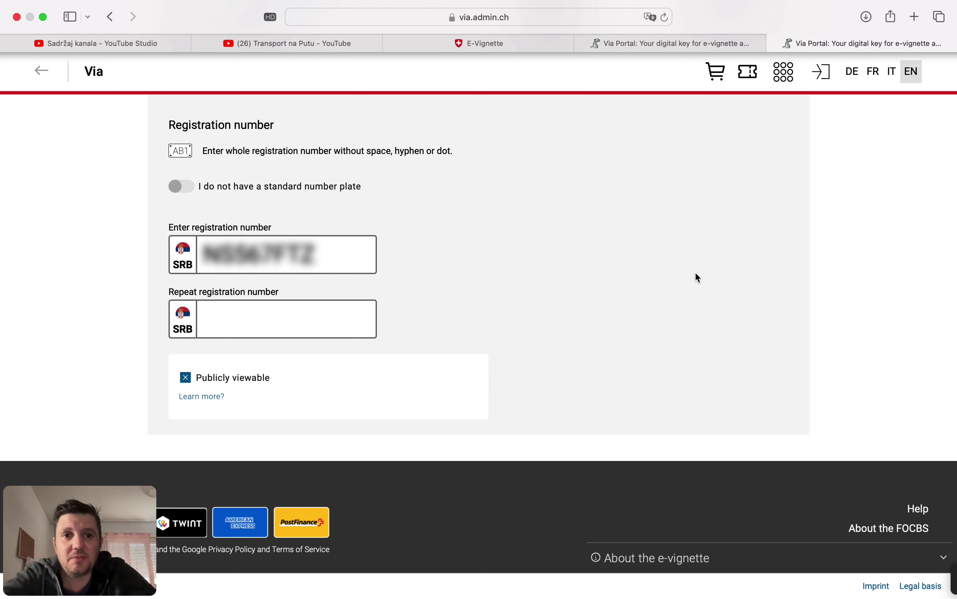
# - Go to Gmail through Google in a new browser tab and switch to the other mail account
pyautogui.click(917, 17)
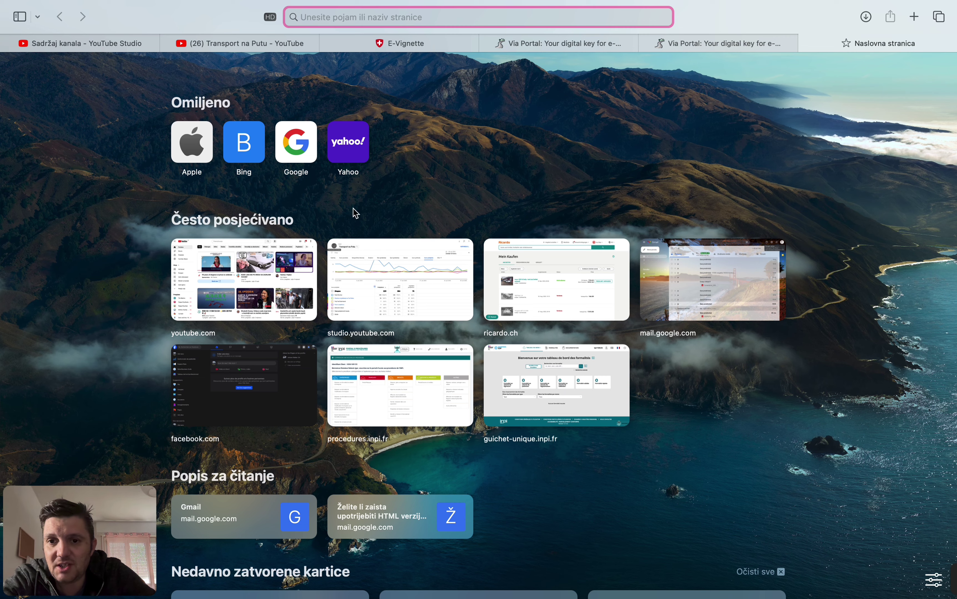
pyautogui.click(309, 154)
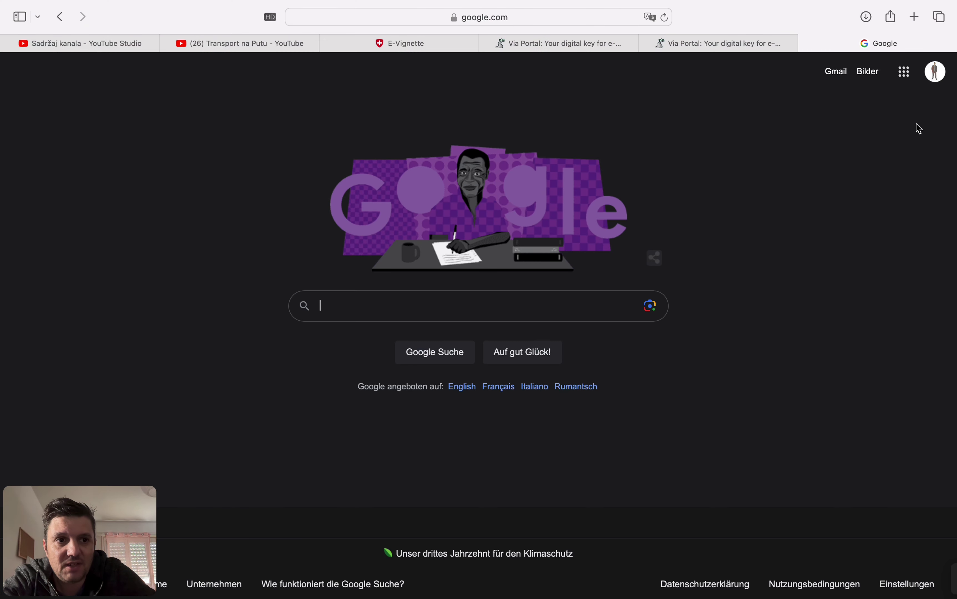
pyautogui.click(904, 73)
pyautogui.click(836, 215)
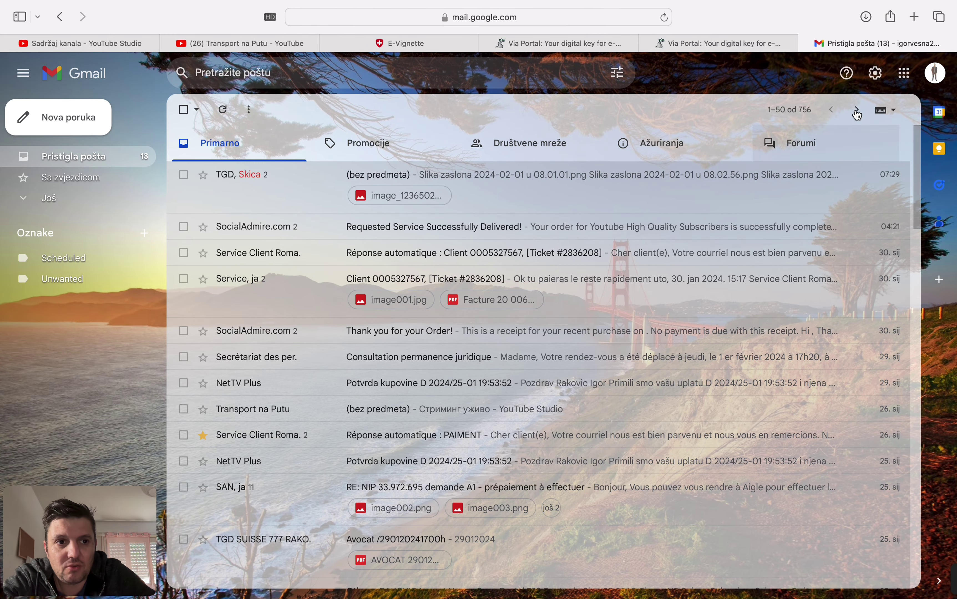
pyautogui.click(934, 72)
pyautogui.click(806, 295)
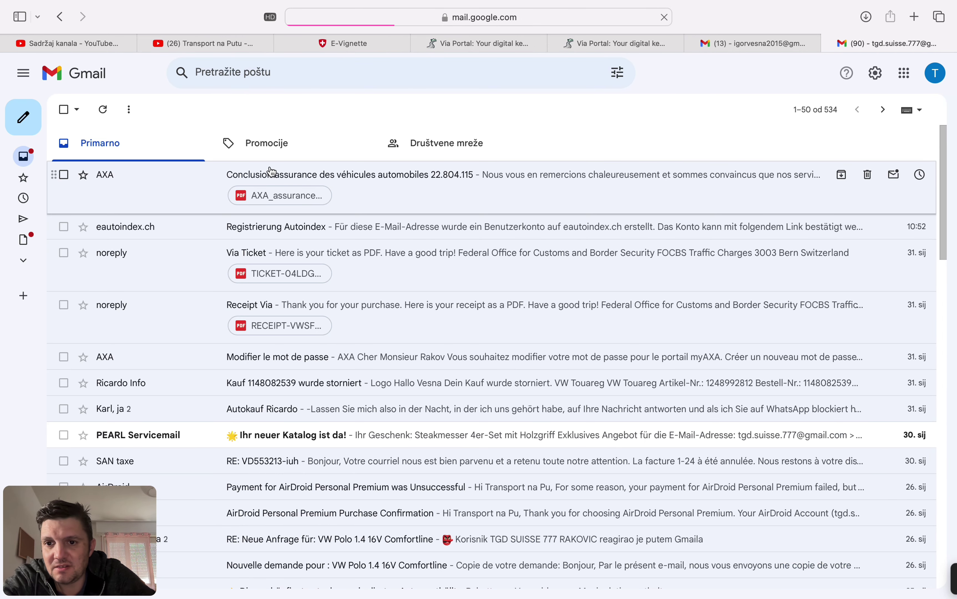
# - Open the PDF ticket attached to the Via Ticket e-mail and check its validity and purchase dates
pyautogui.click(281, 275)
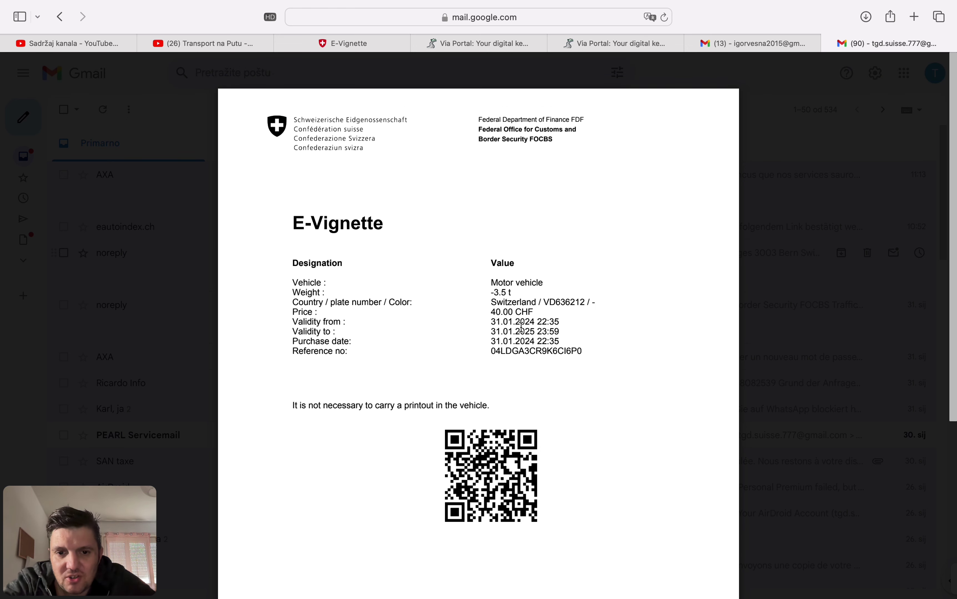
pyautogui.moveTo(493, 323); pyautogui.dragTo(572, 325)
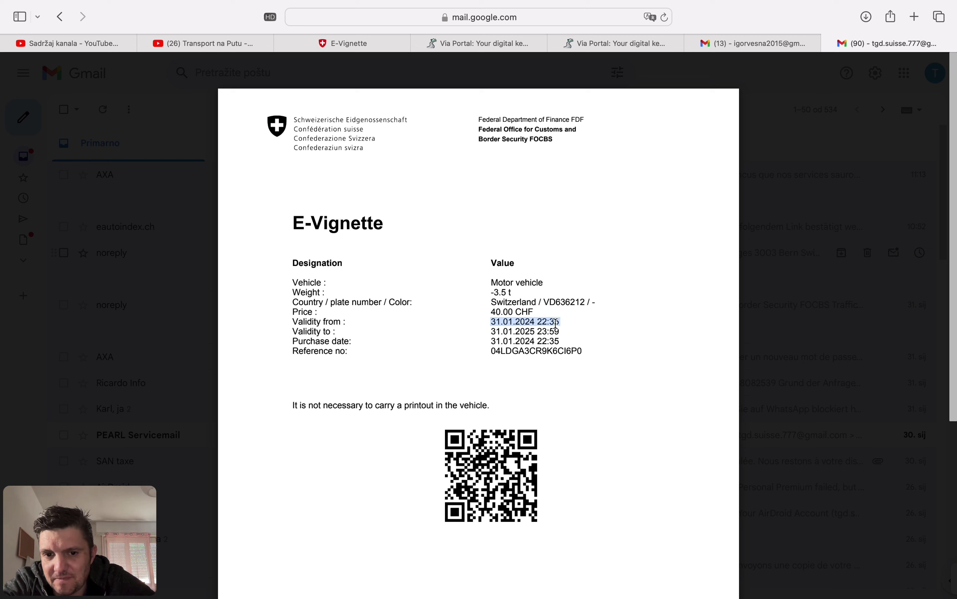
pyautogui.moveTo(492, 332); pyautogui.dragTo(561, 333)
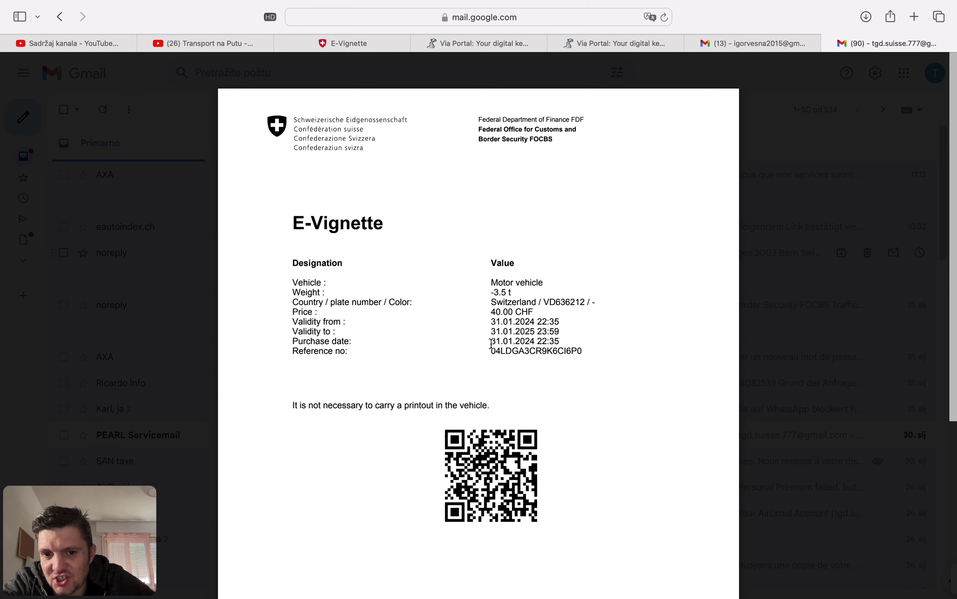
pyautogui.doubleClick(501, 341)
pyautogui.moveTo(511, 344); pyautogui.dragTo(572, 341)
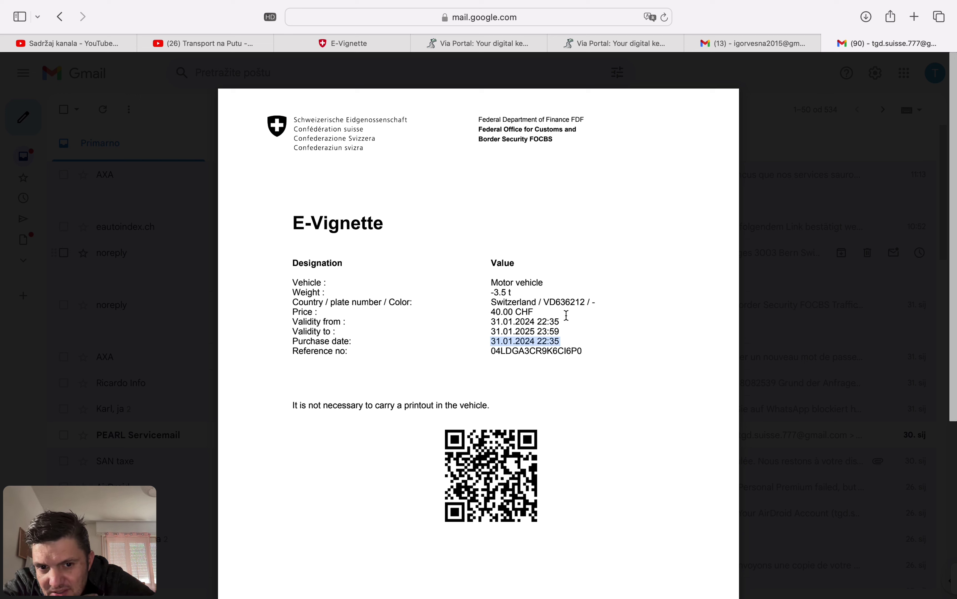
pyautogui.doubleClick(494, 333)
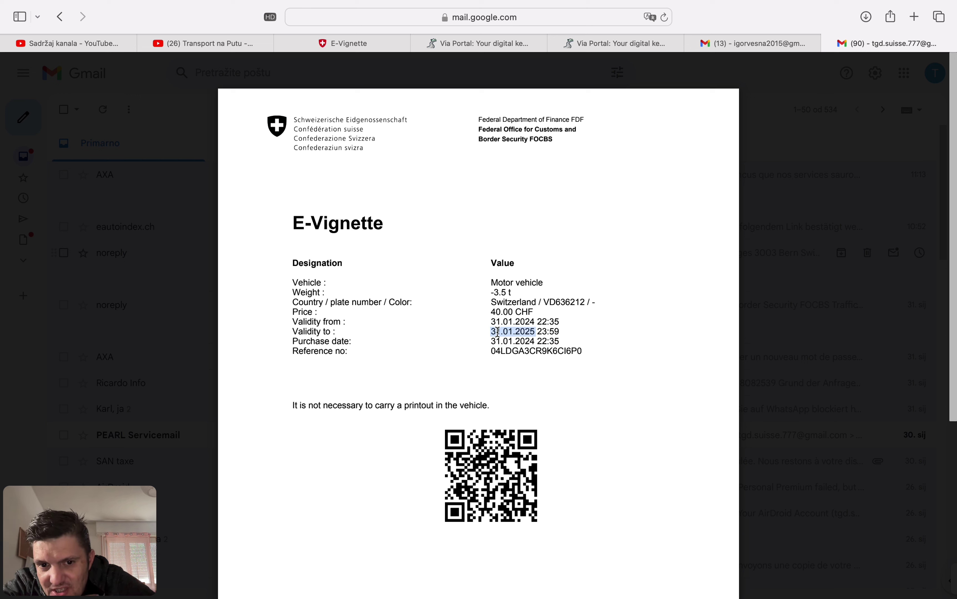
pyautogui.moveTo(536, 333); pyautogui.dragTo(580, 326)
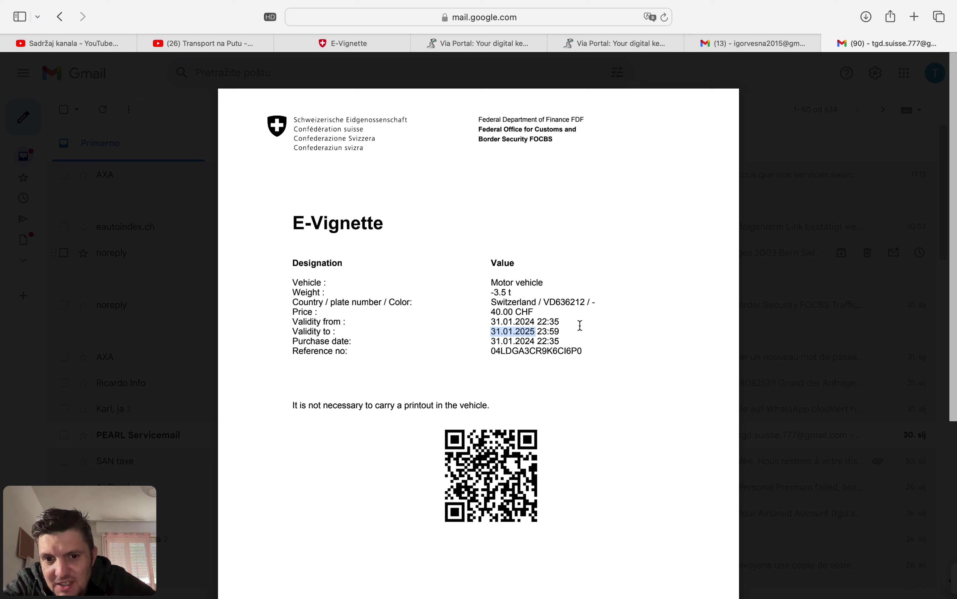